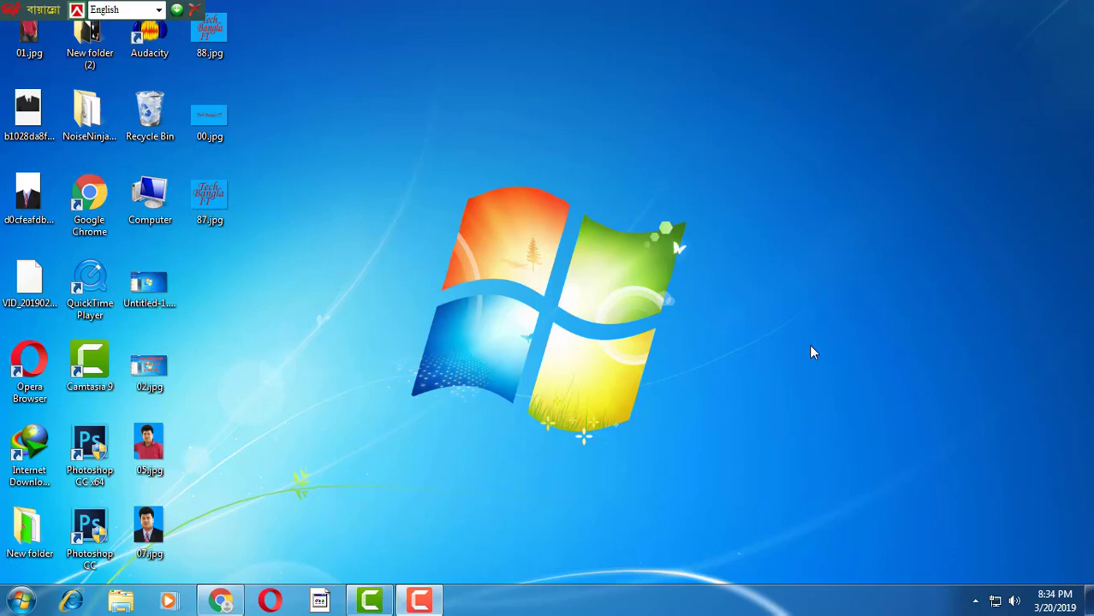
Step: Open Power Options through a search for "power" and select the High performance plan
mouse_move(402, 596)
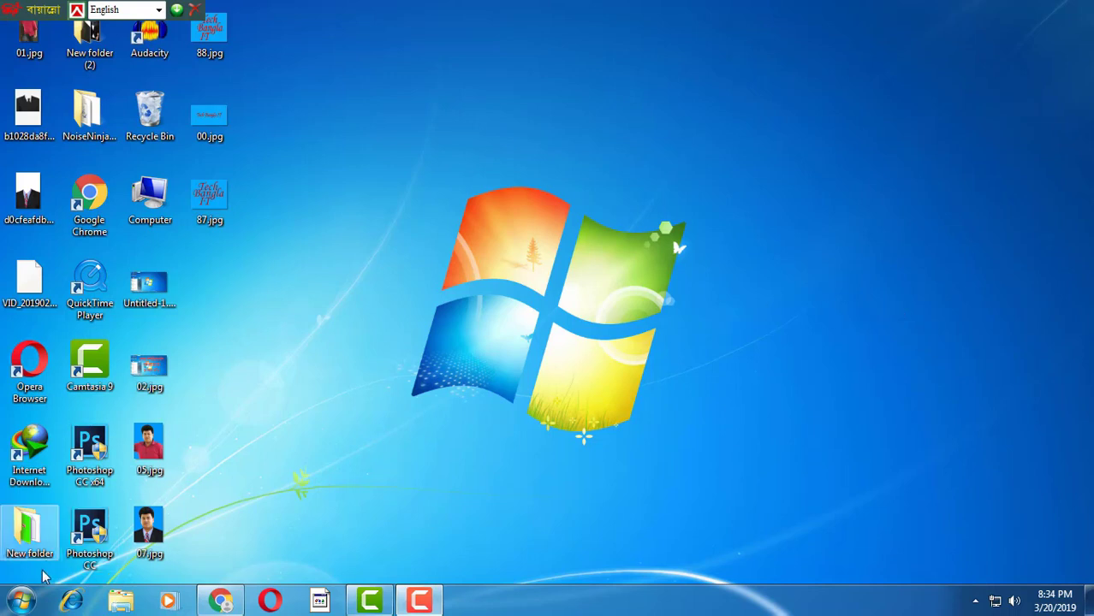
left_click(21, 600)
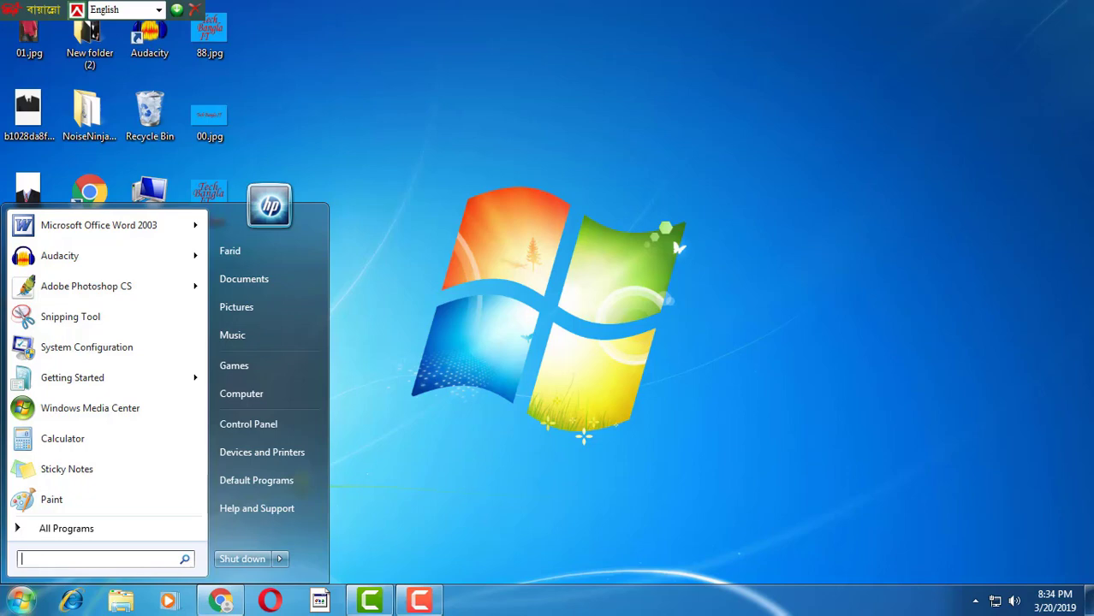
type("power")
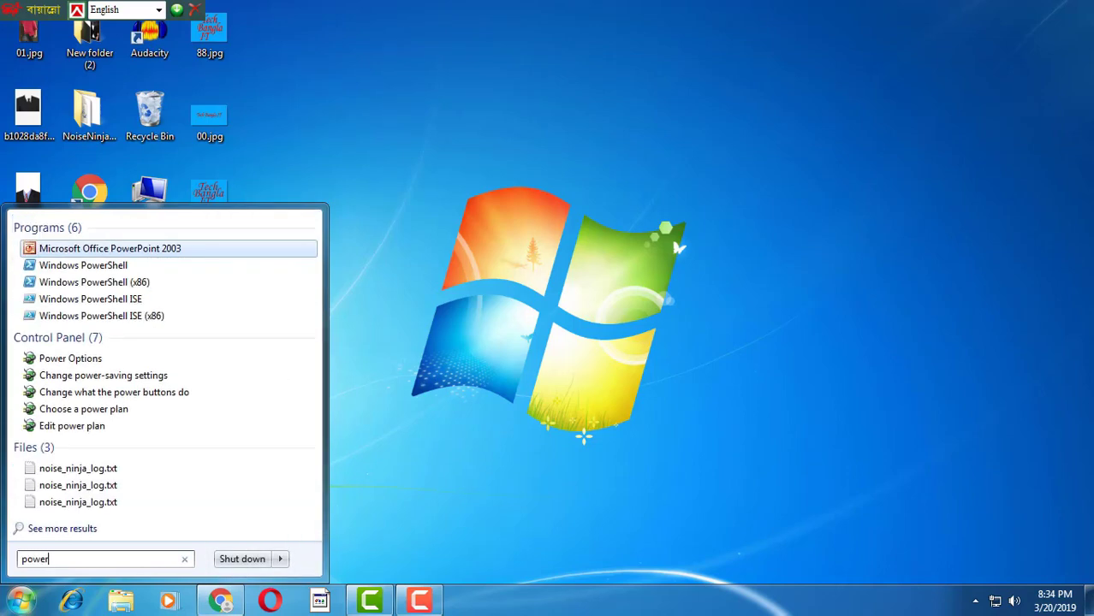
left_click(83, 362)
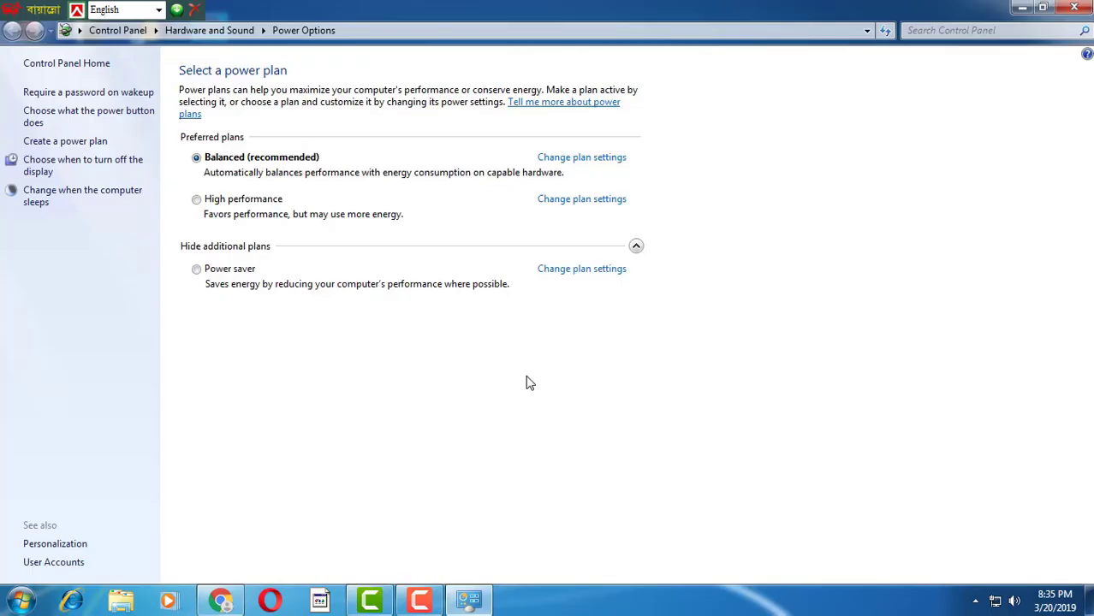
left_click(196, 200)
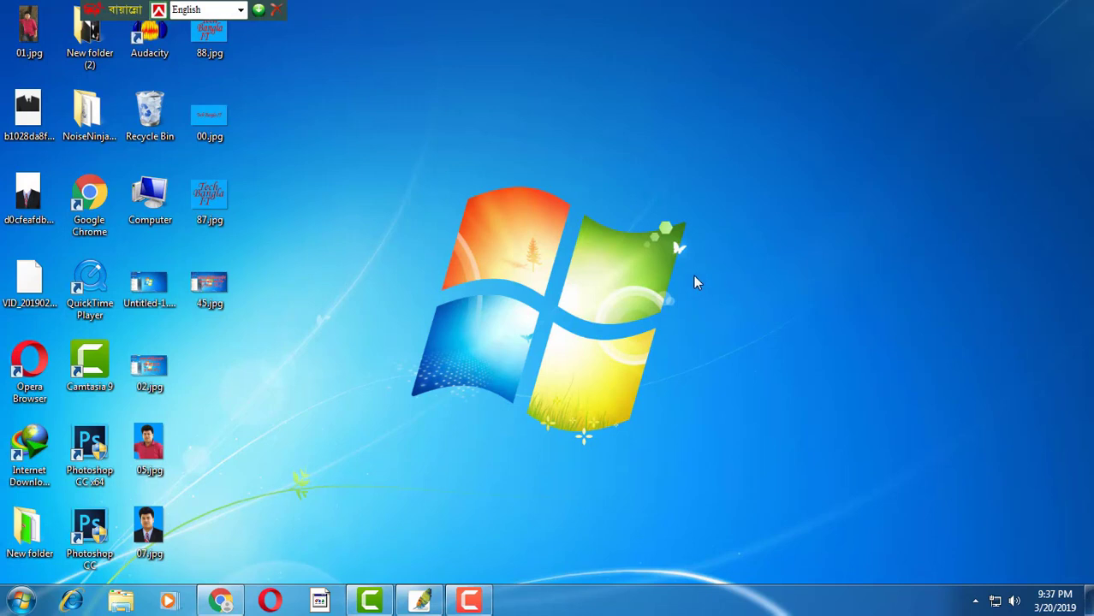
Step: Search for "service", open the Services console and open the properties of the Windows Update service
left_click(20, 601)
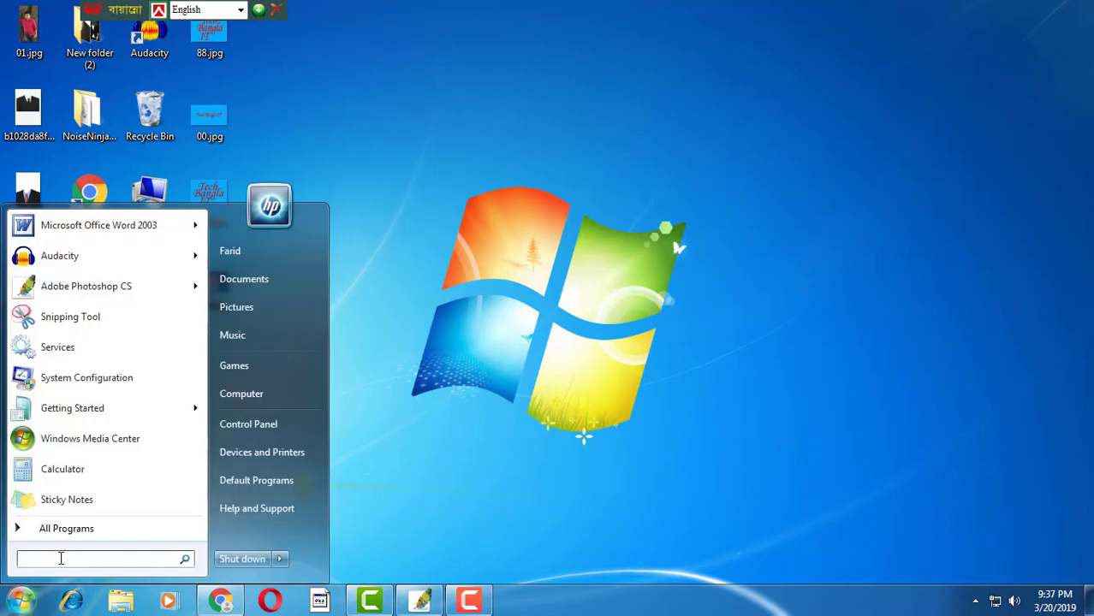
type("servic")
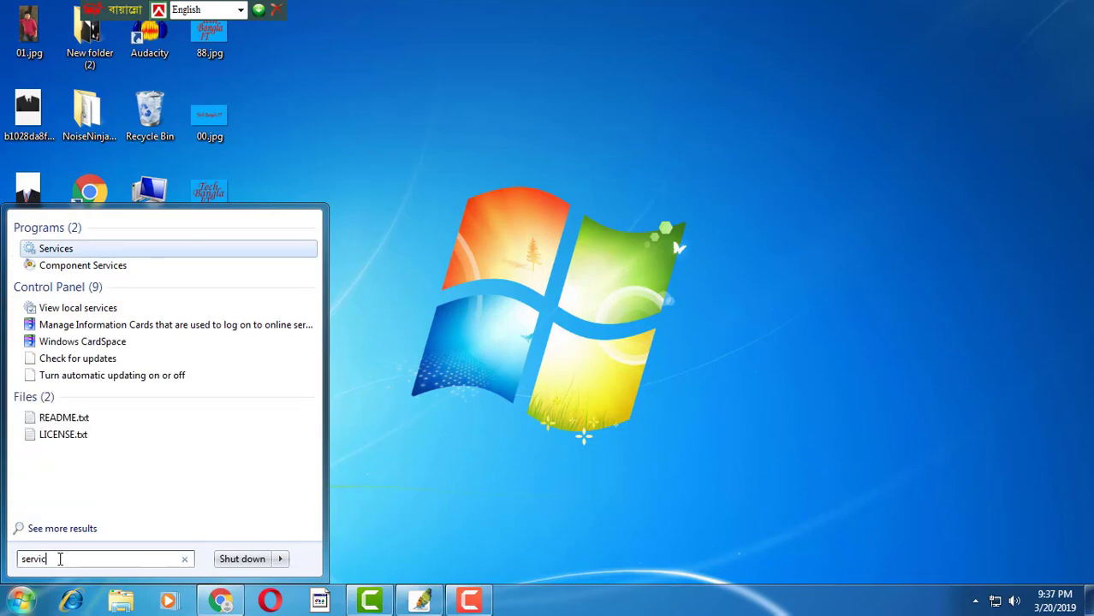
type("e")
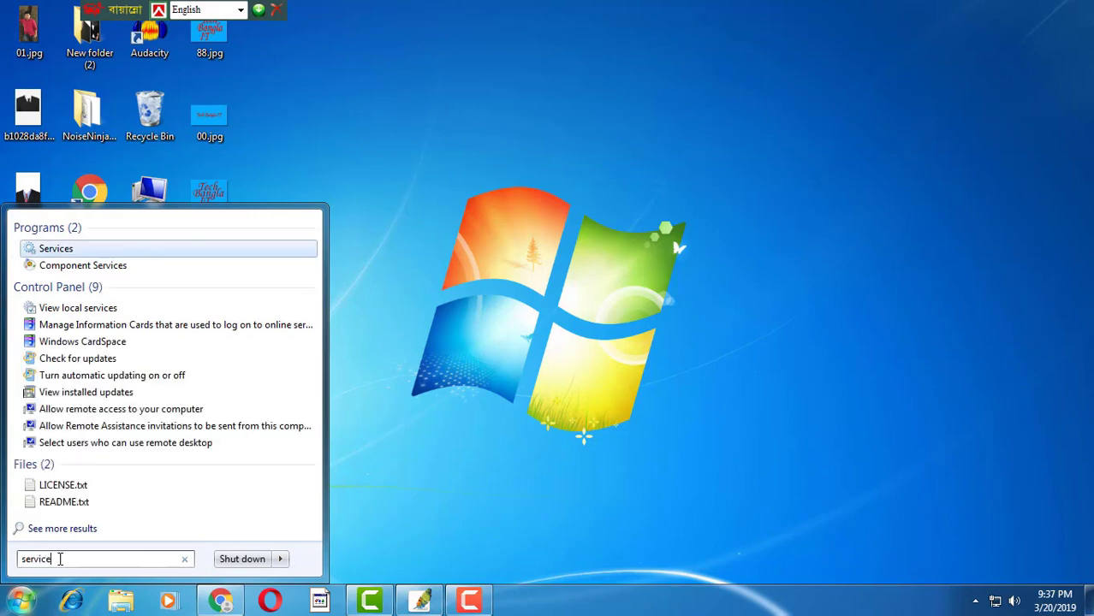
left_click(55, 253)
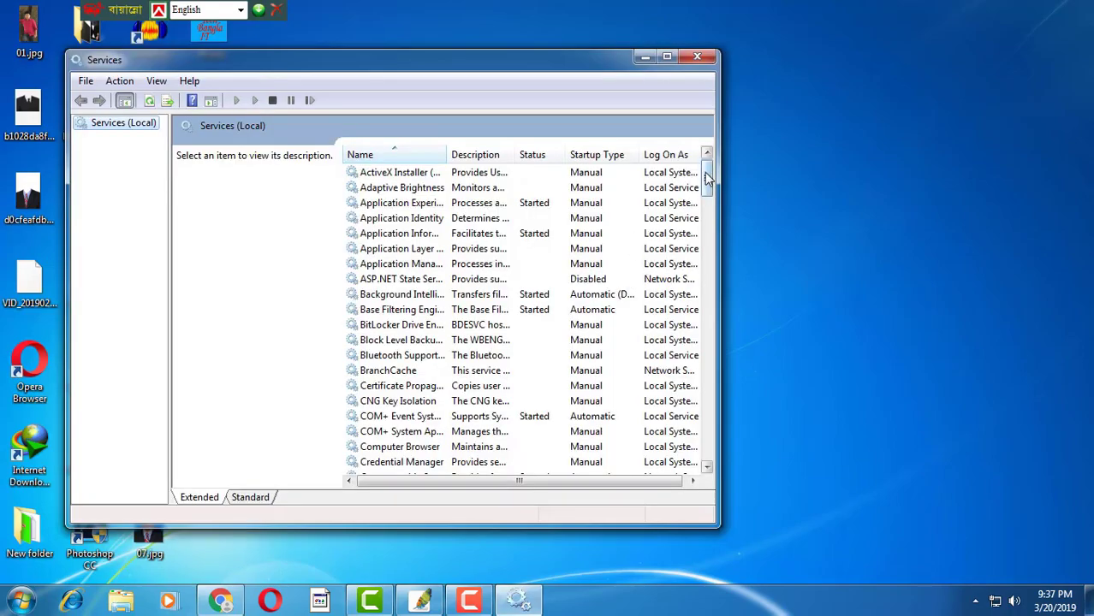
left_click_drag(707, 177, 703, 447)
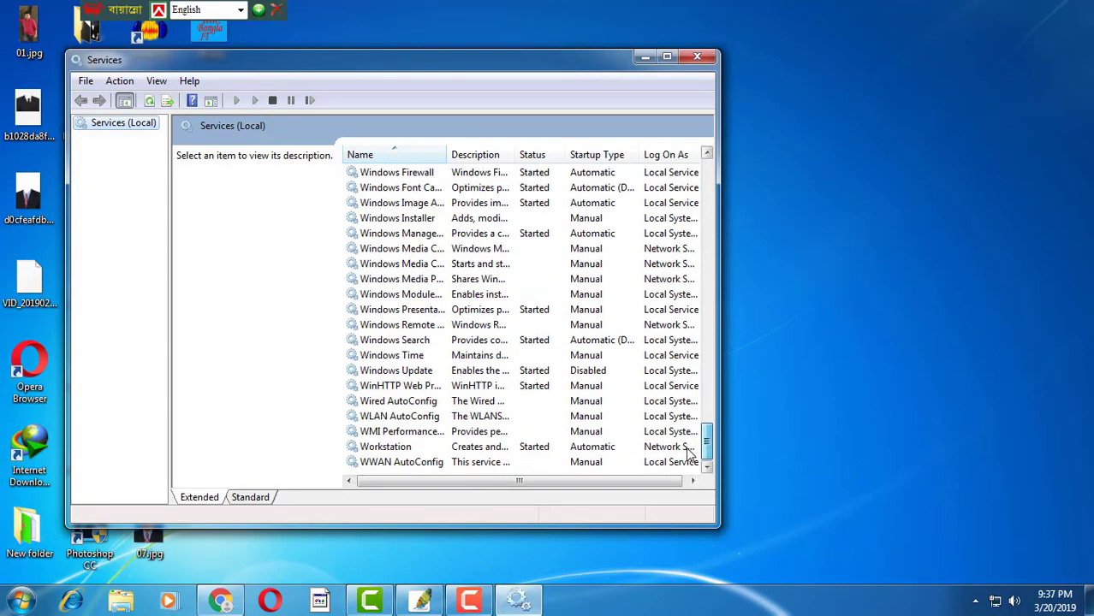
double_click(410, 374)
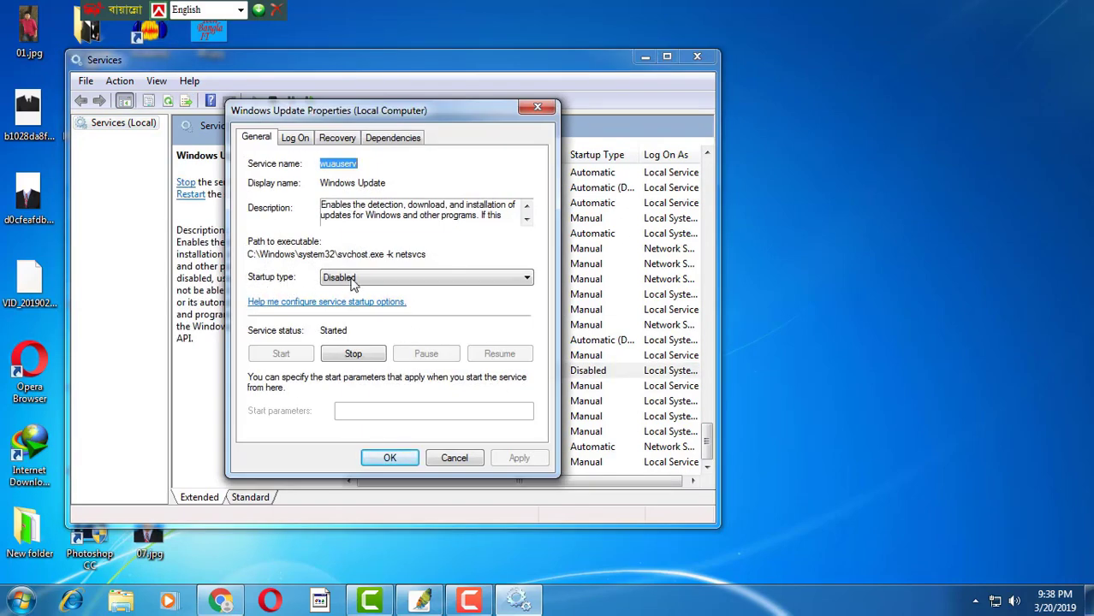
Step: Set the Windows Update startup type to Disabled, apply it and close the Services console
left_click(528, 282)
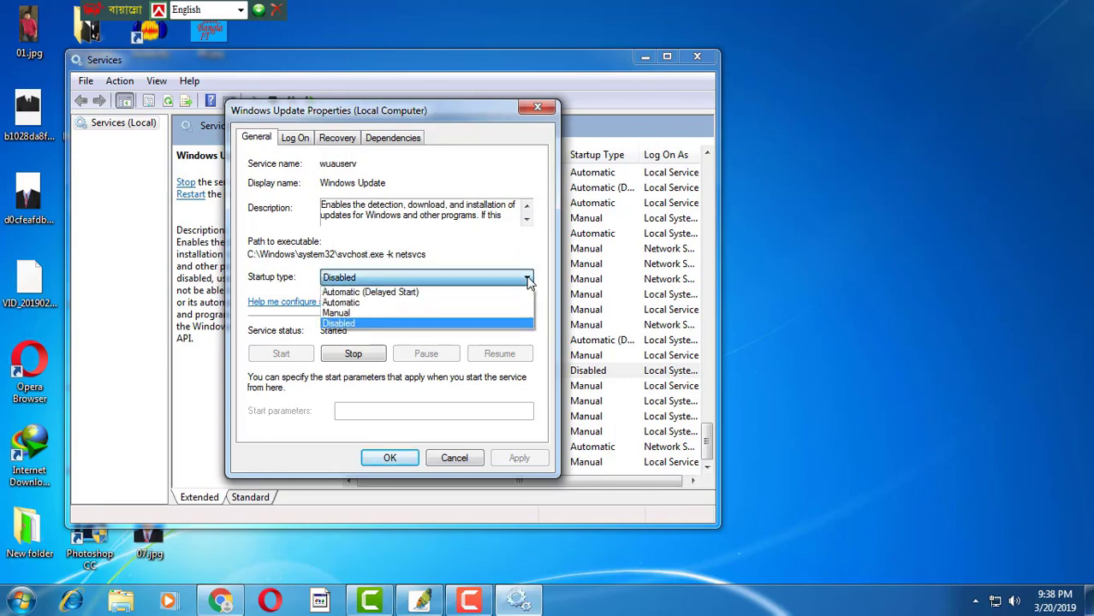
left_click(389, 293)
left_click(528, 282)
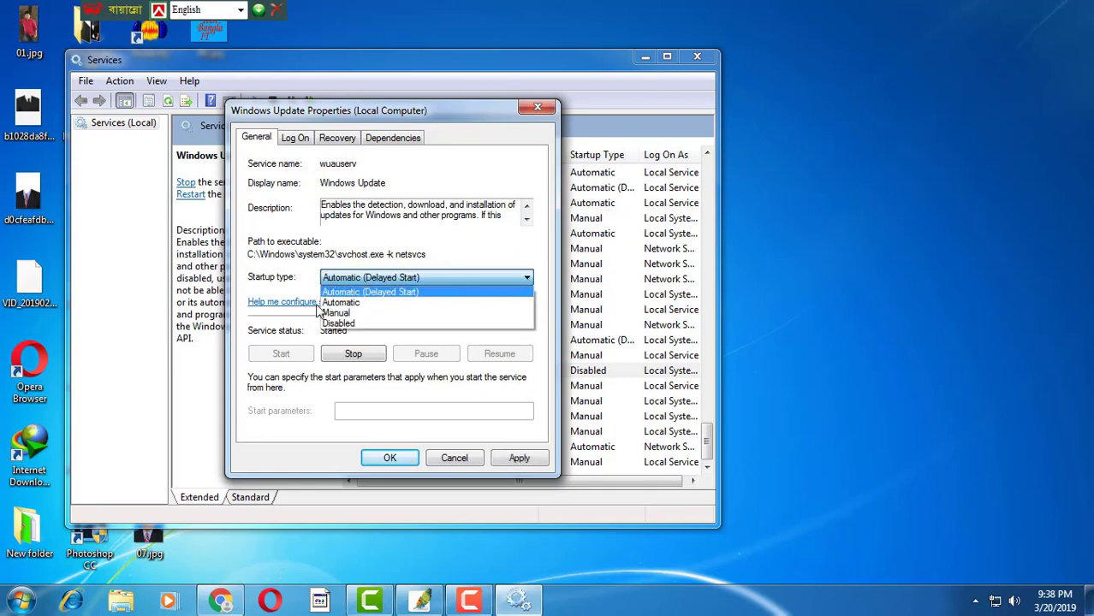
left_click(349, 327)
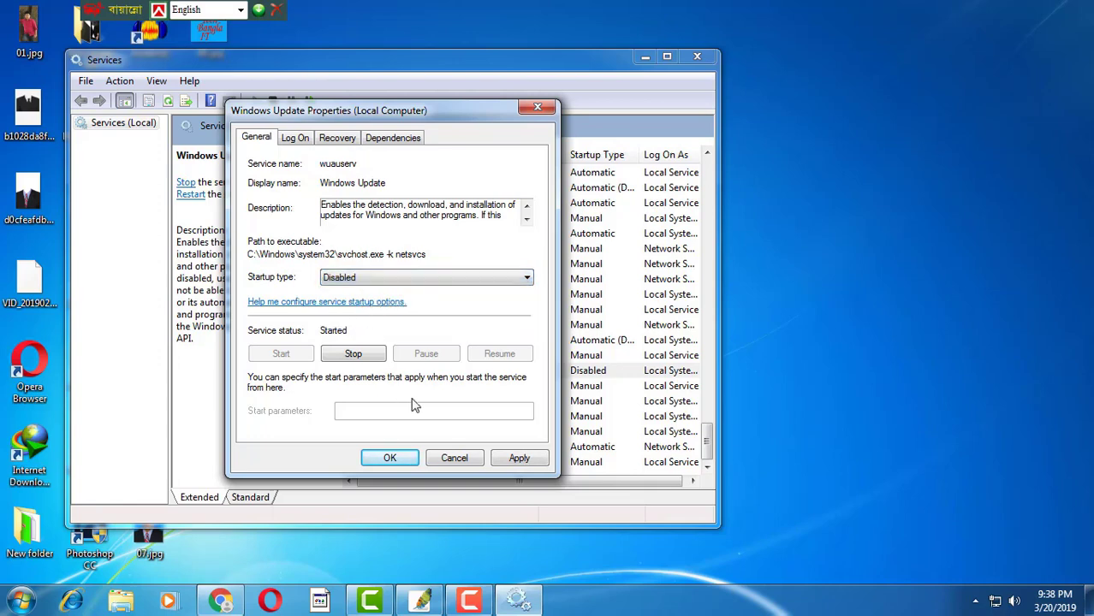
left_click(519, 458)
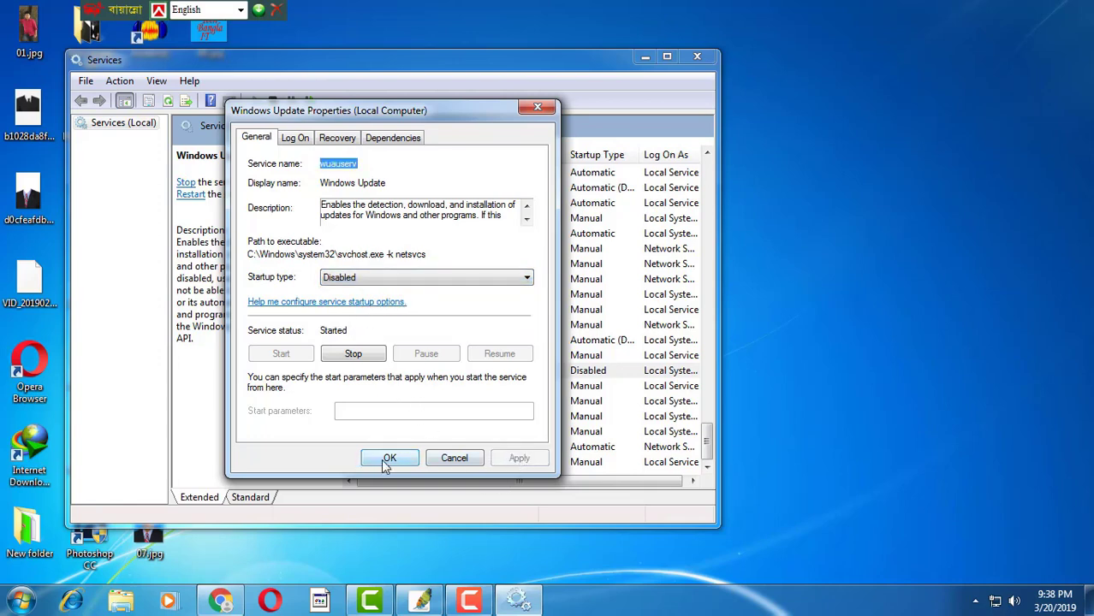
left_click(384, 461)
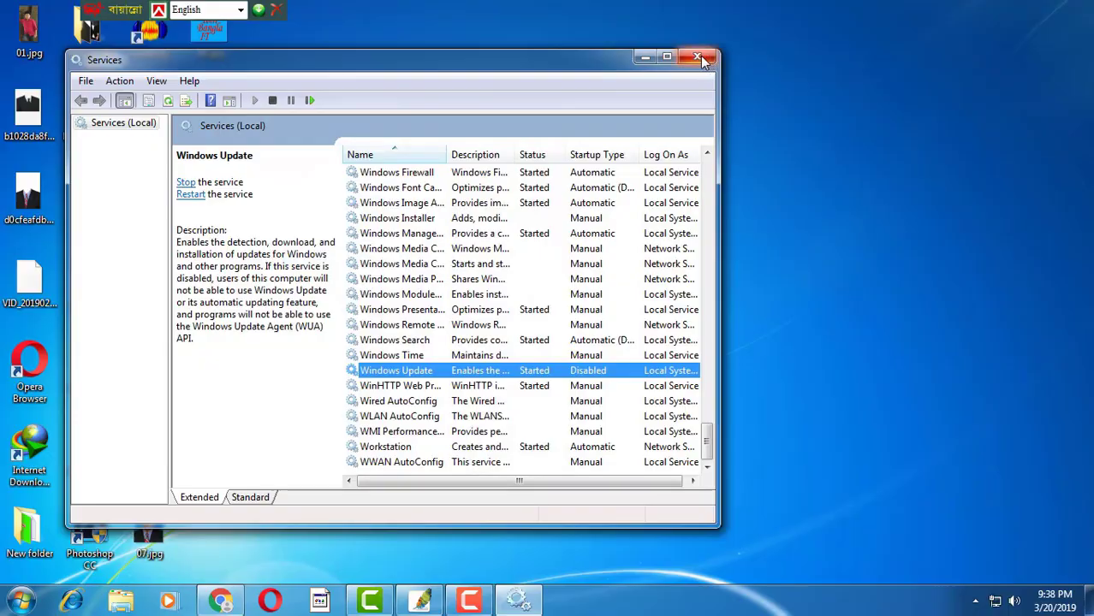
left_click(696, 56)
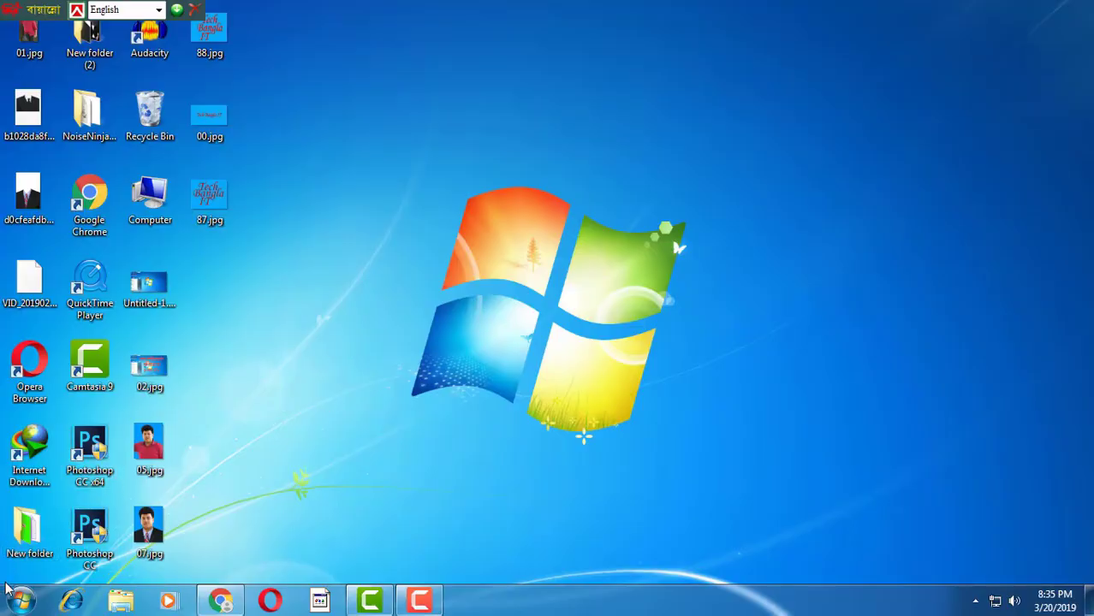
Step: Open System Configuration with msconfig and set the boot timeout to 10 seconds
left_click(12, 605)
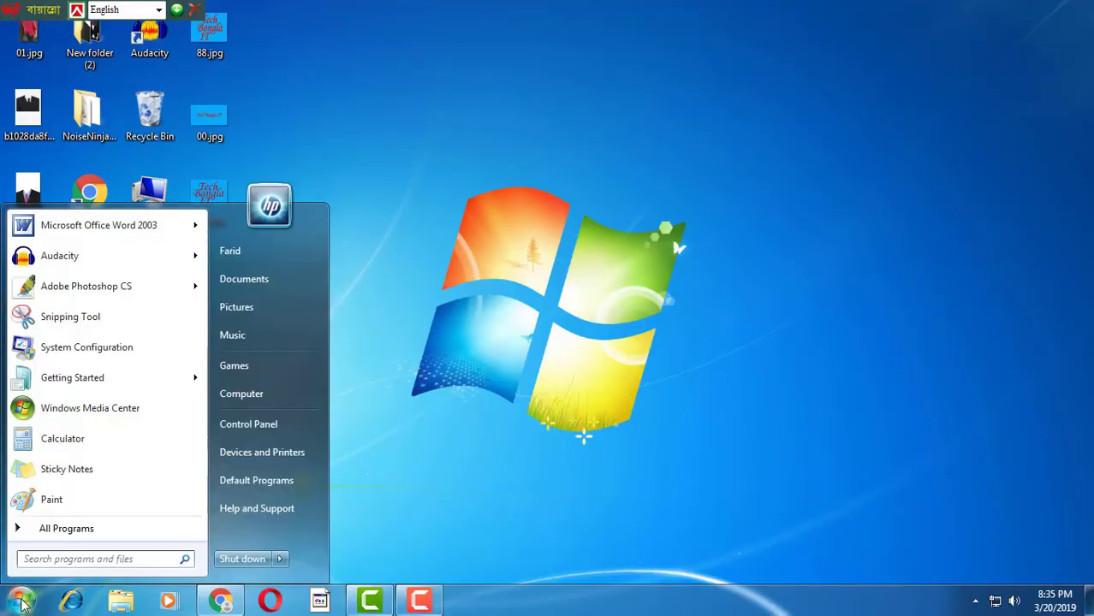
left_click(56, 558)
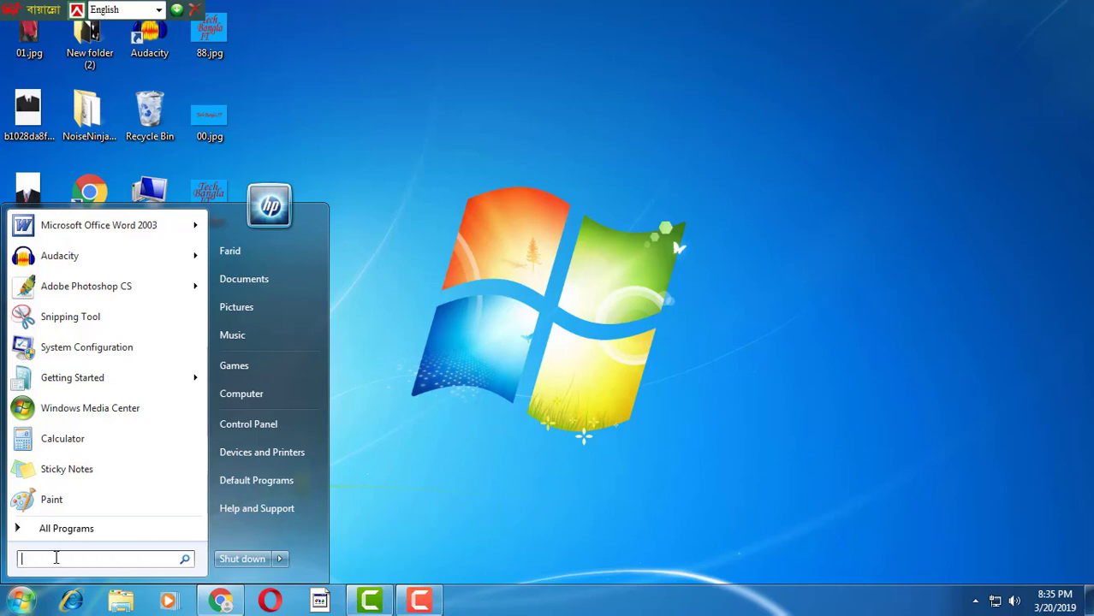
type("ms")
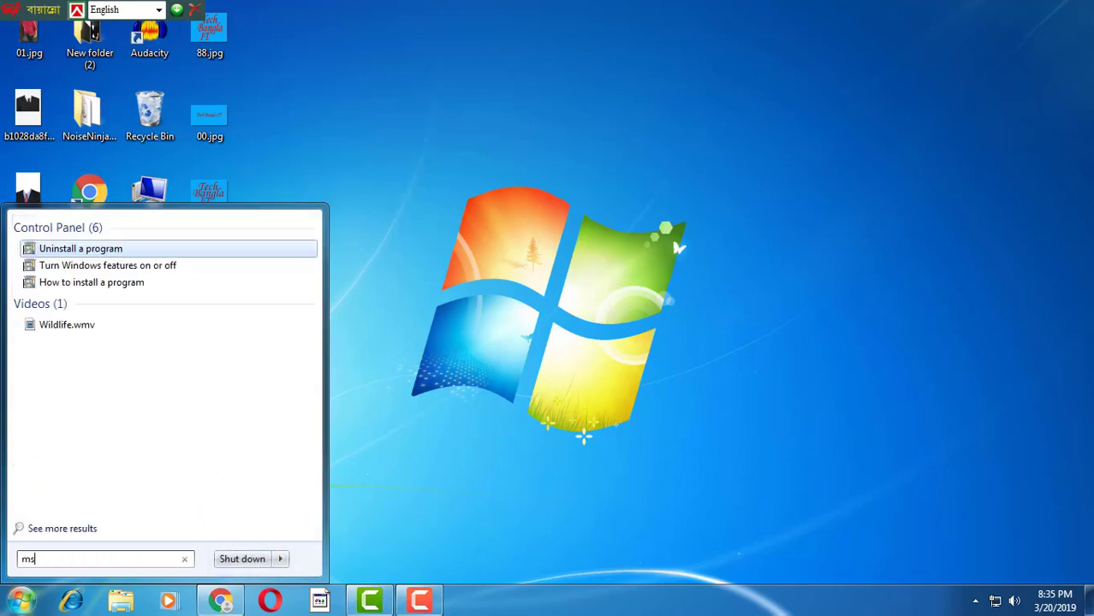
type("config")
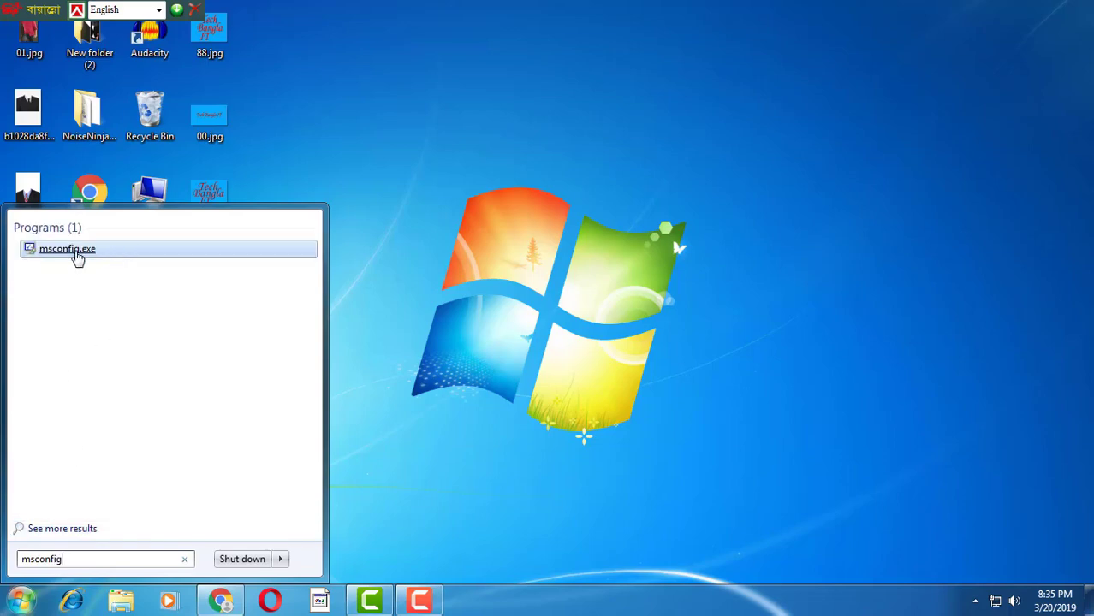
left_click(74, 255)
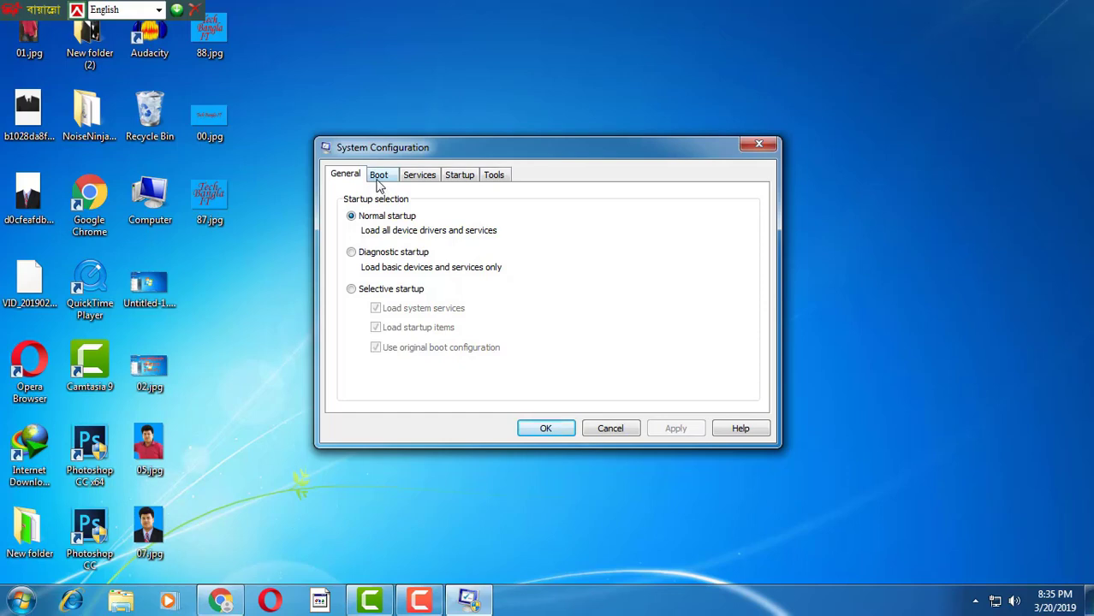
left_click(377, 176)
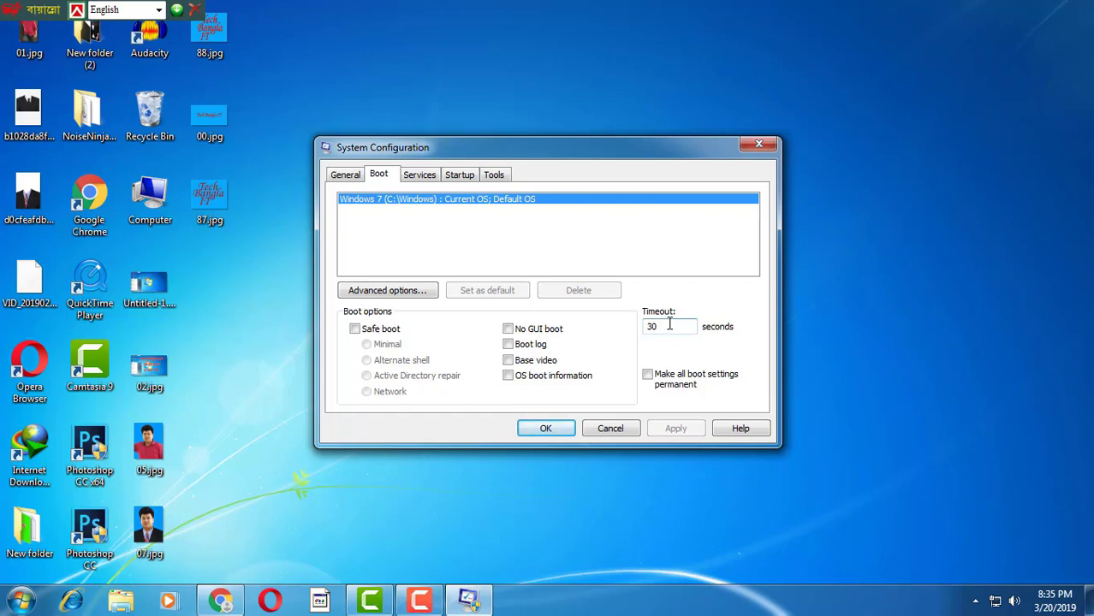
mouse_move(669, 325)
left_mouse_down()
mouse_move(635, 326)
mouse_move(652, 326)
left_mouse_up()
type("10")
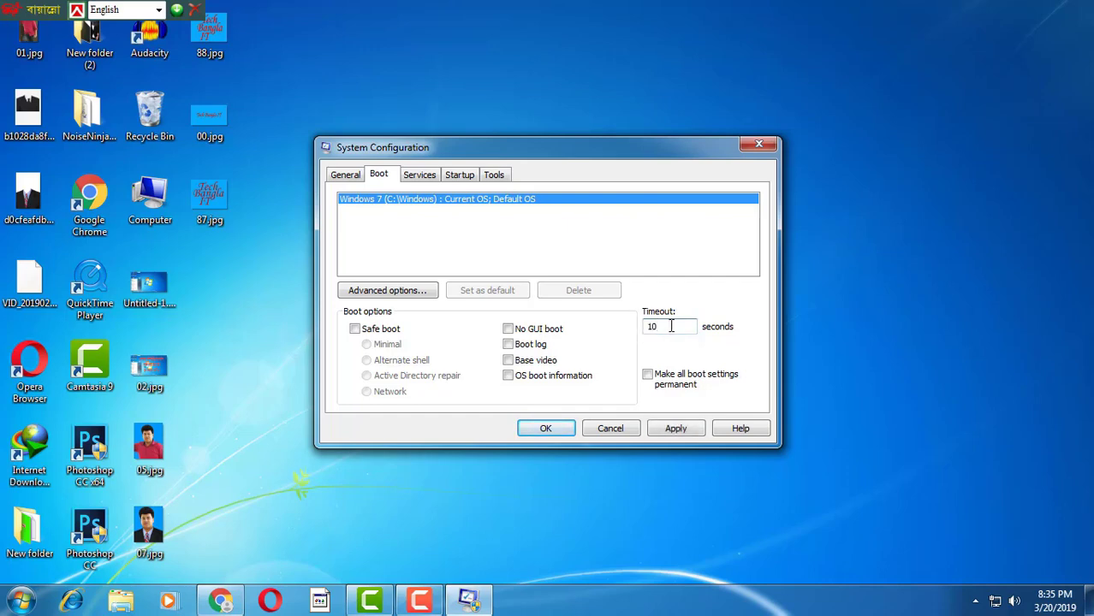
Step: Toggle the Adobe startup item off and back on, then apply the System Configuration changes and exit without restarting
left_click(462, 176)
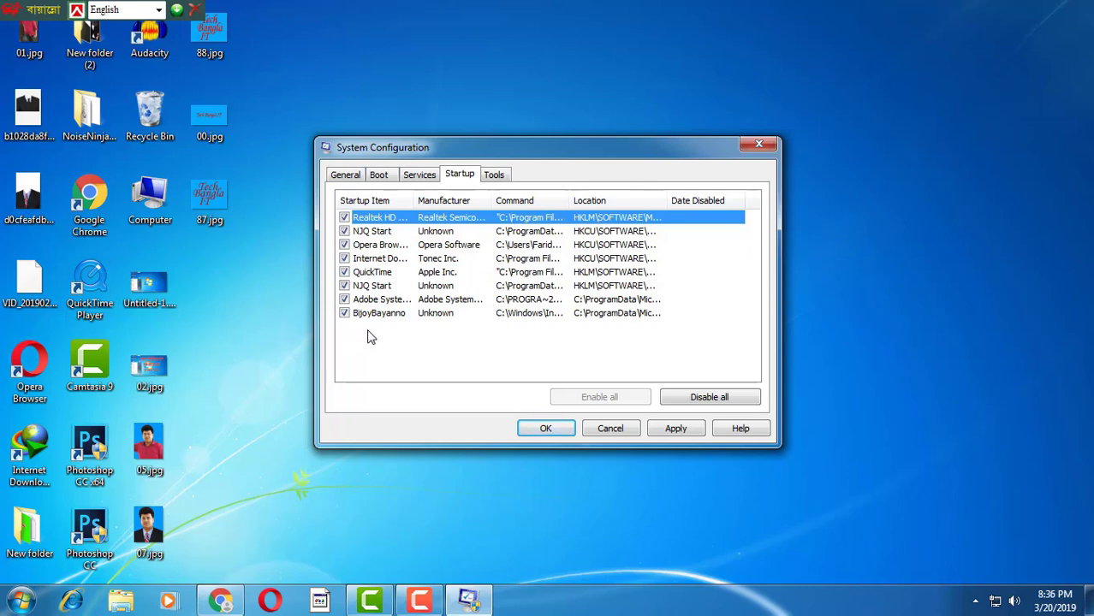
left_click(344, 300)
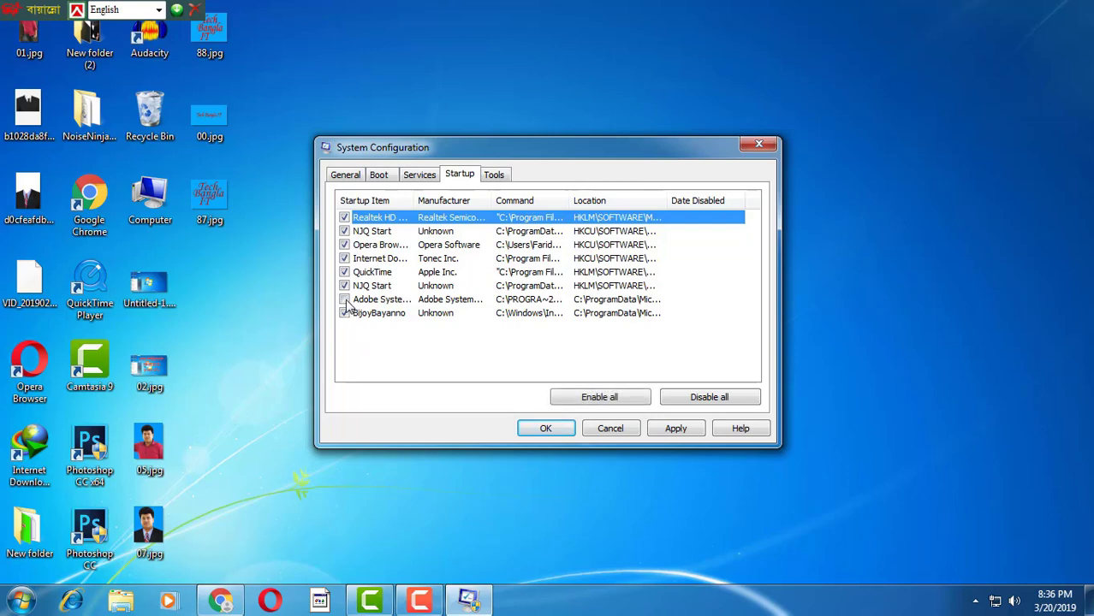
left_click(344, 300)
left_click(671, 431)
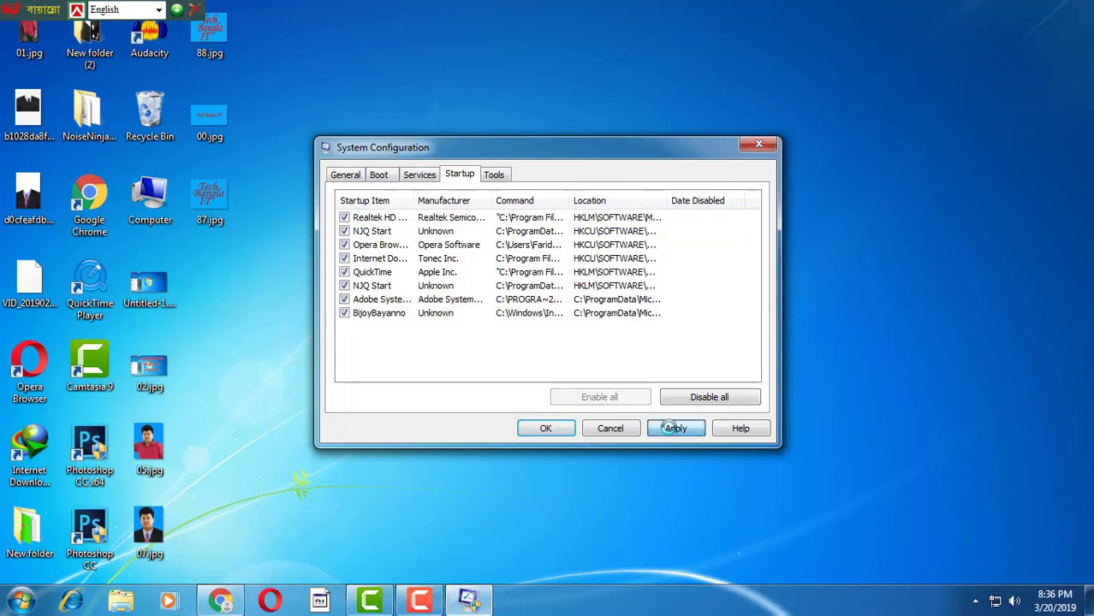
left_click(545, 430)
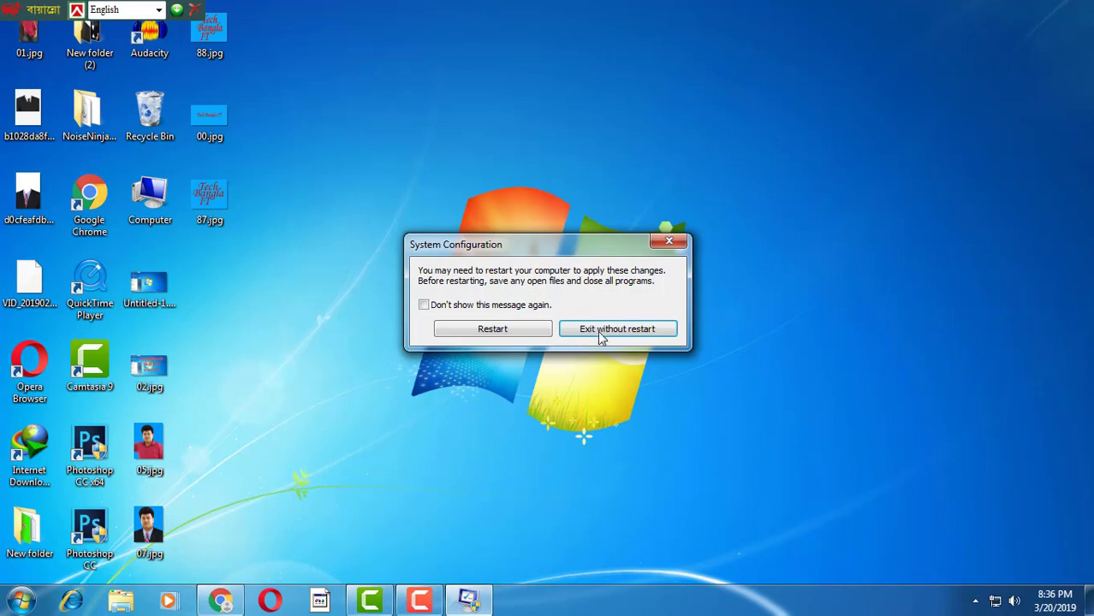
left_click(596, 332)
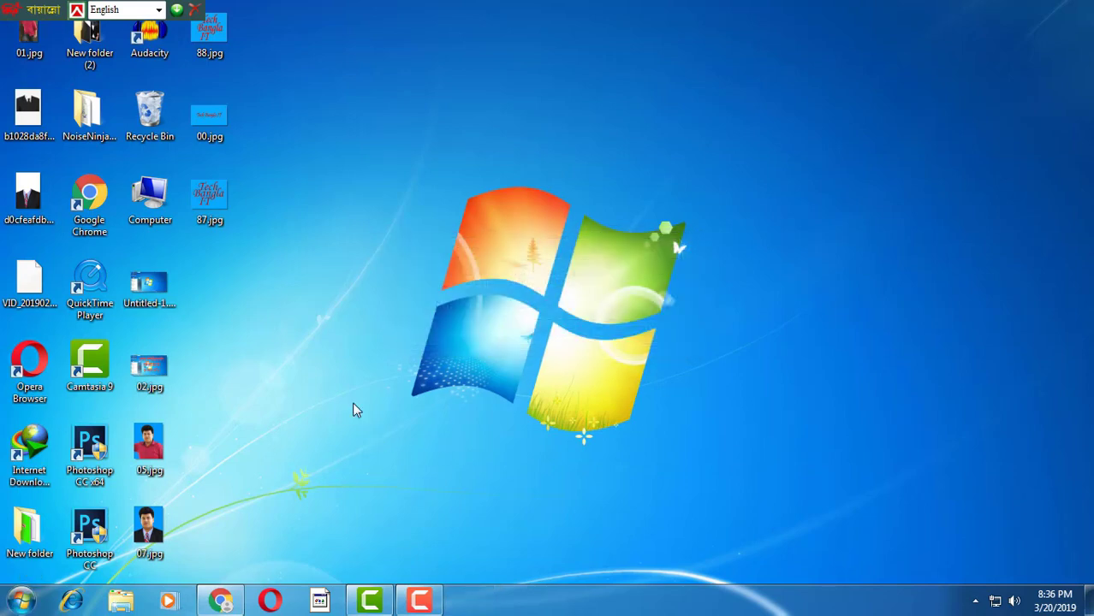
Step: Search for "regedit" and open the Registry Editor
left_click(21, 601)
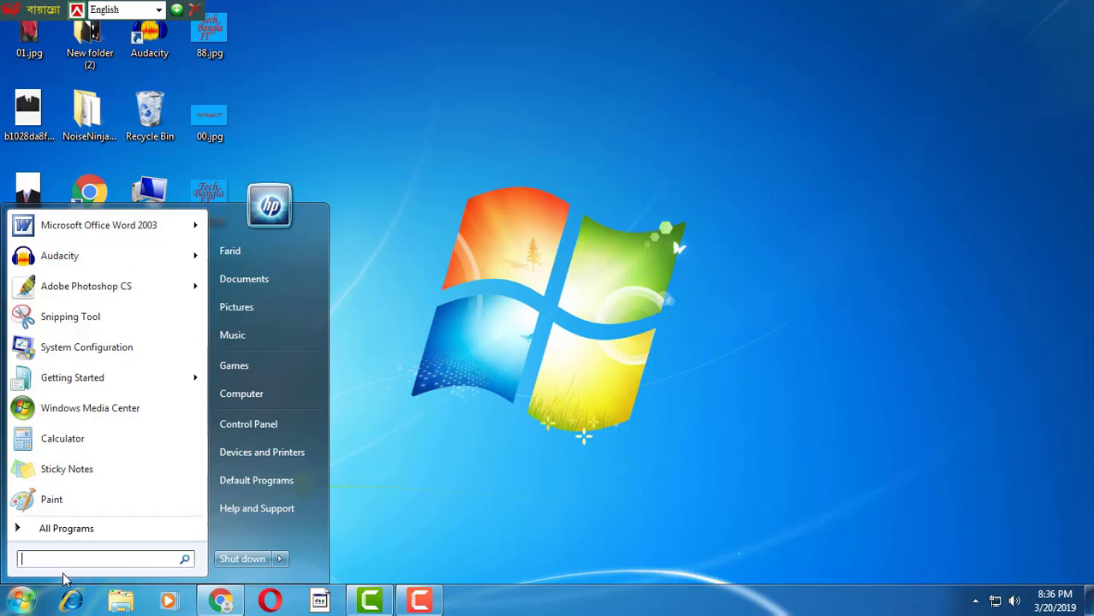
type("reged")
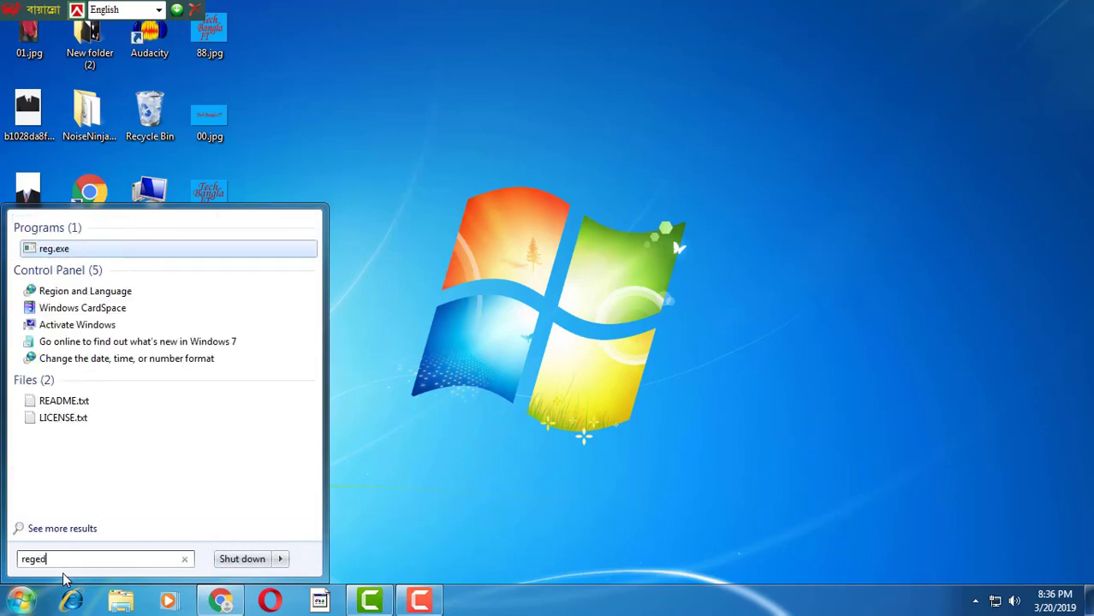
type("it")
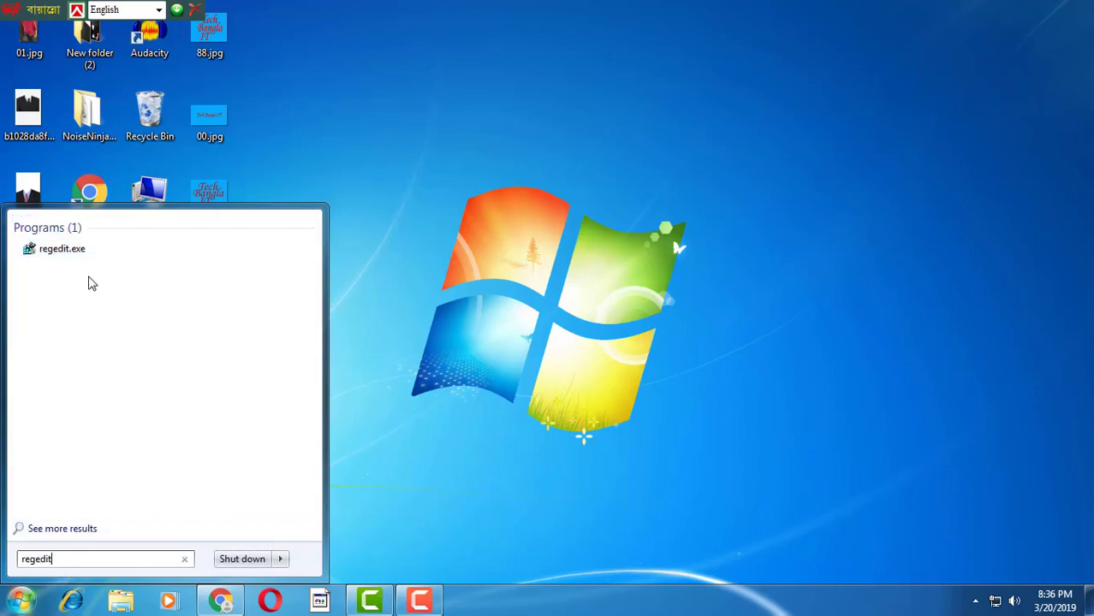
left_click(74, 252)
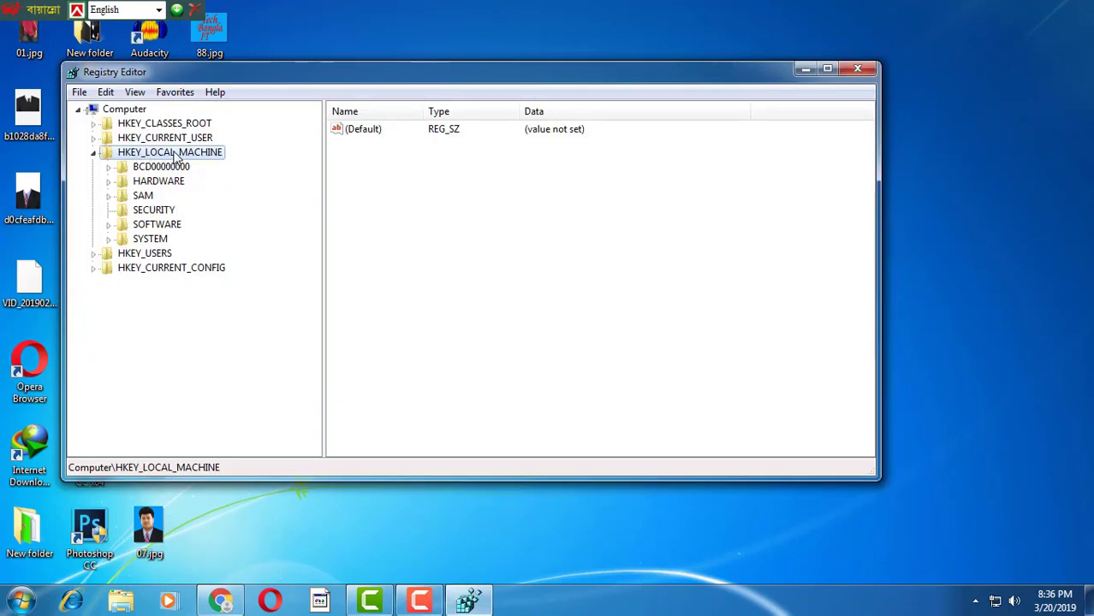
Step: Expand the registry tree to HKEY_LOCAL_MACHINE\SYSTEM\CurrentControlSet\Control
double_click(173, 154)
double_click(173, 154)
double_click(151, 240)
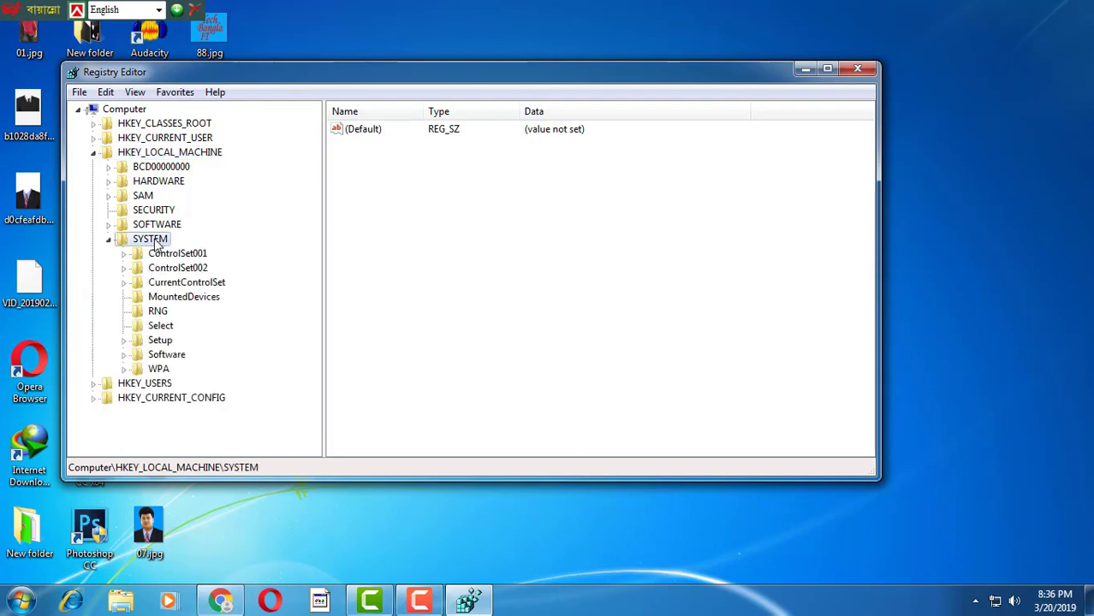
double_click(191, 285)
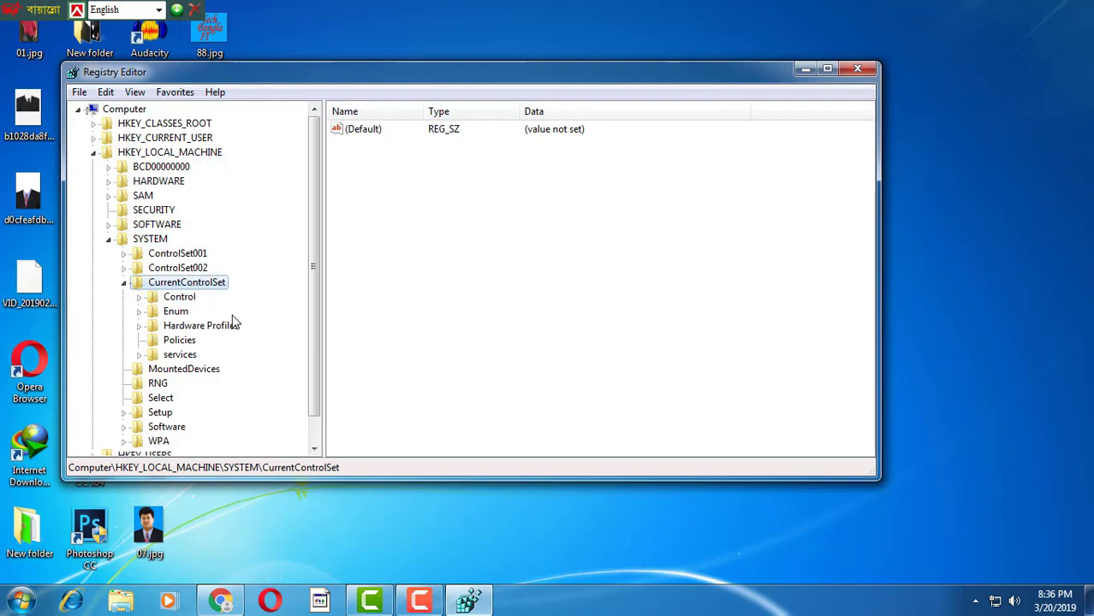
double_click(180, 299)
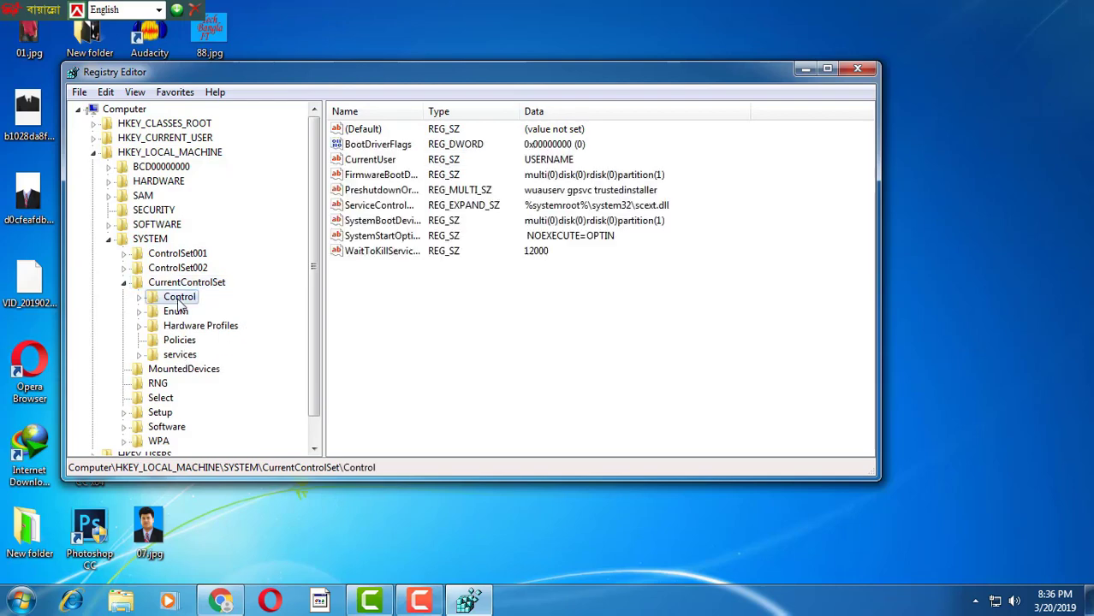
Step: Within the Control key, go to Session Manager\Memory Management and select the PrefetchParameters key
key("s")
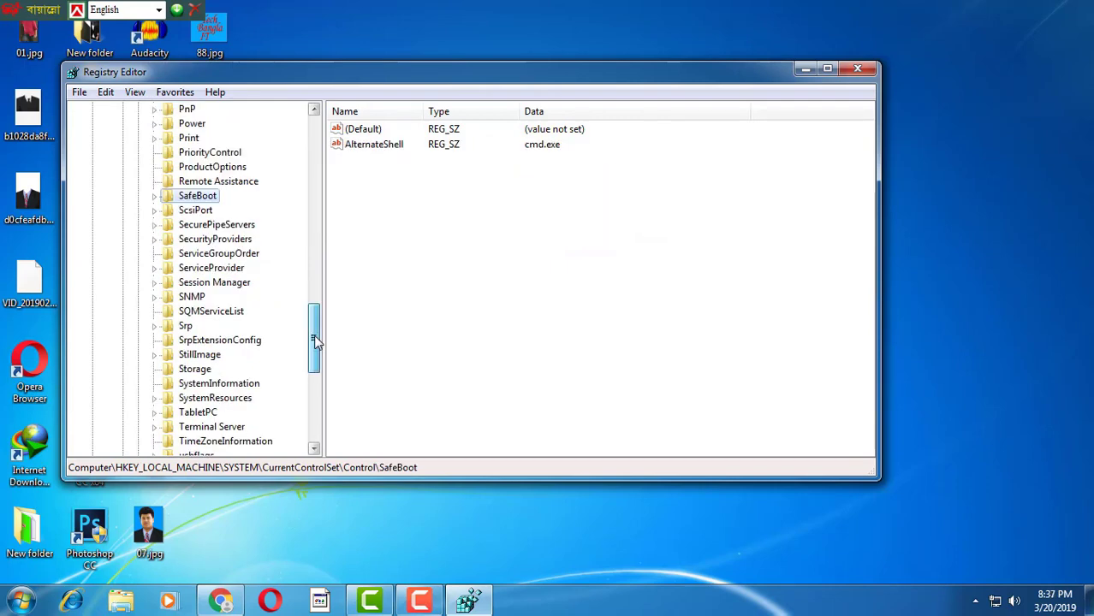
scroll(315, 309, "up", 4)
left_click_drag(319, 299, 318, 335)
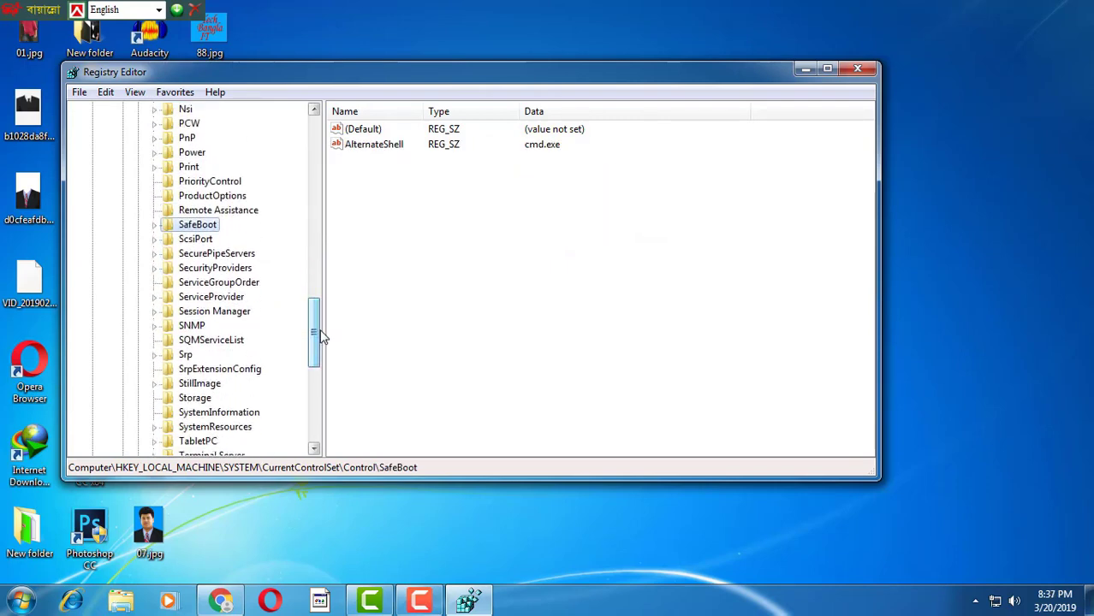
double_click(218, 313)
left_click_drag(314, 326, 315, 336)
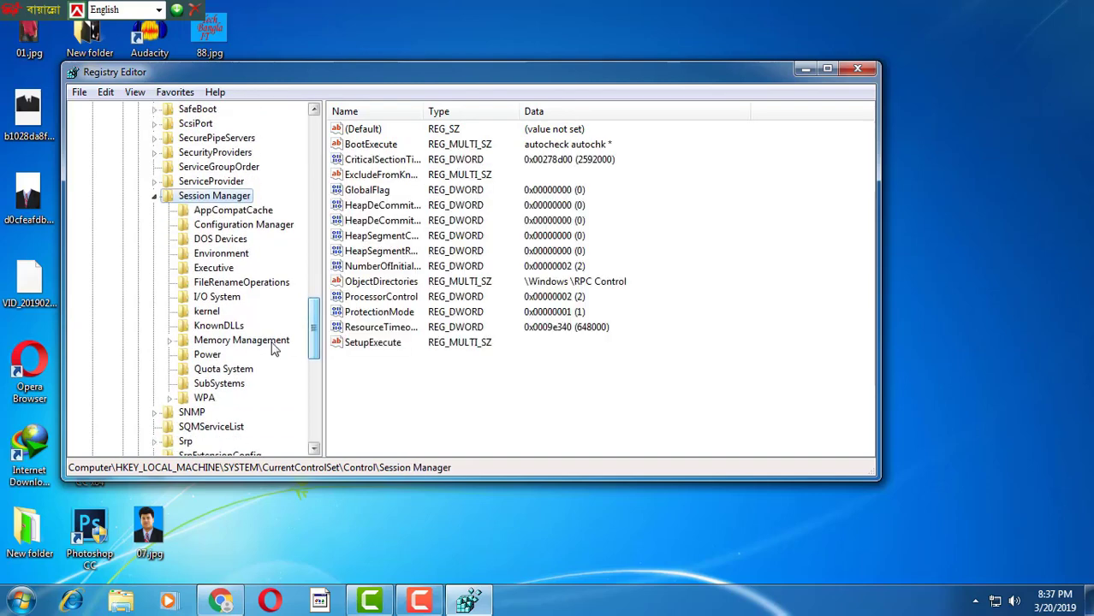
double_click(229, 341)
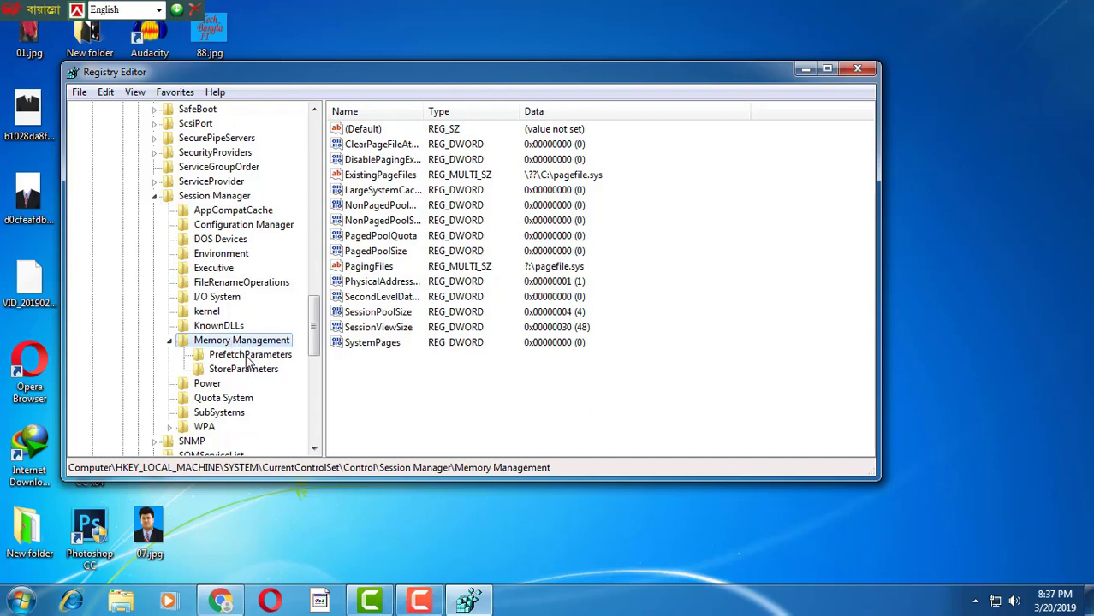
left_click(248, 356)
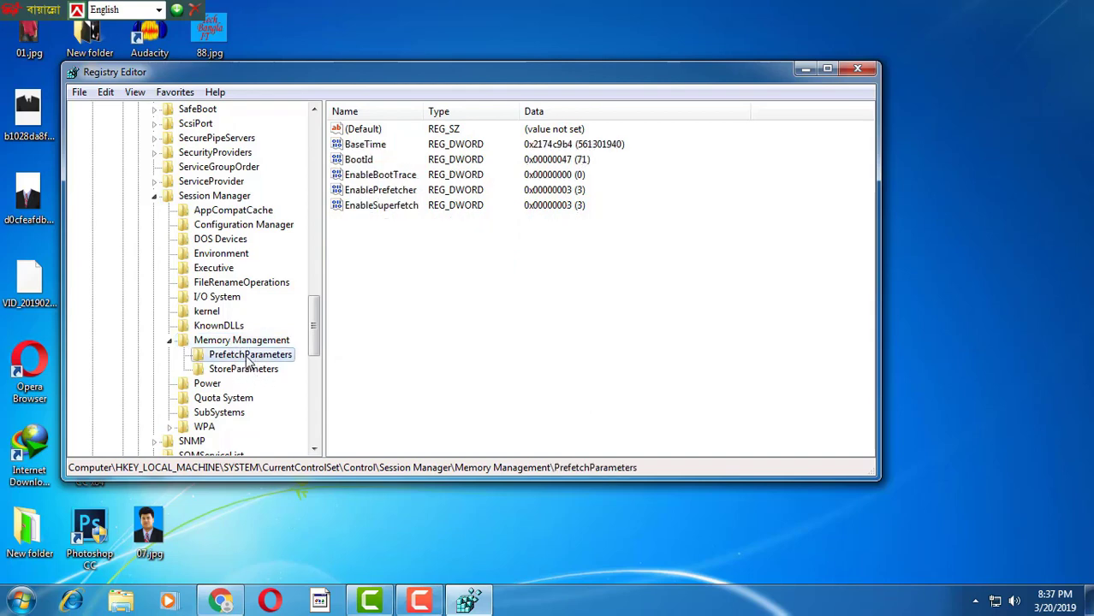
Step: Set the EnableSuperfetch value data to 0 and close the Registry Editor
double_click(381, 205)
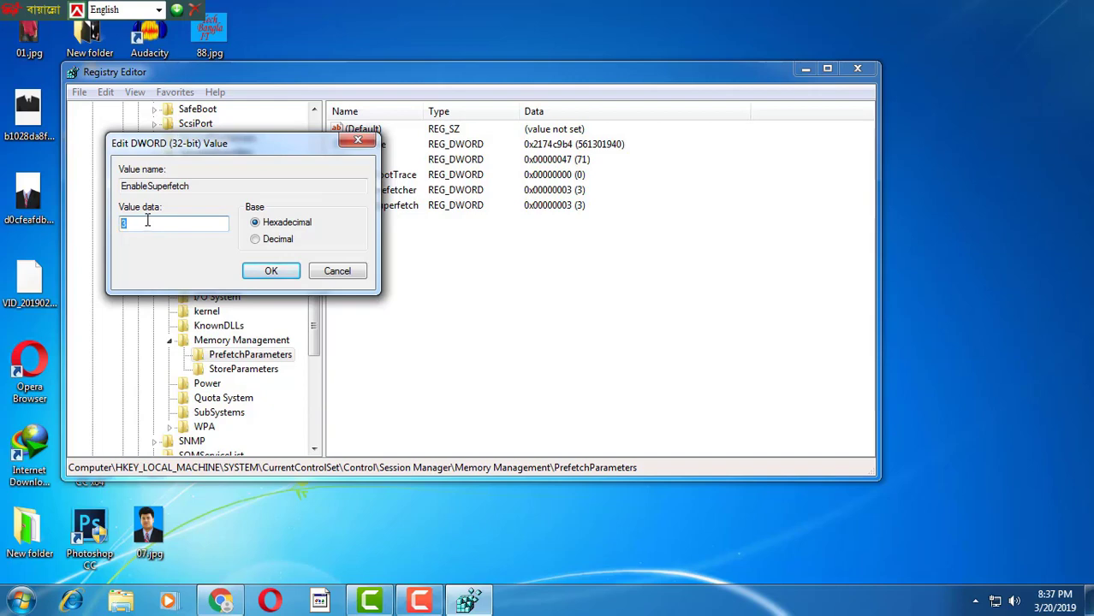
type("0")
left_click(270, 270)
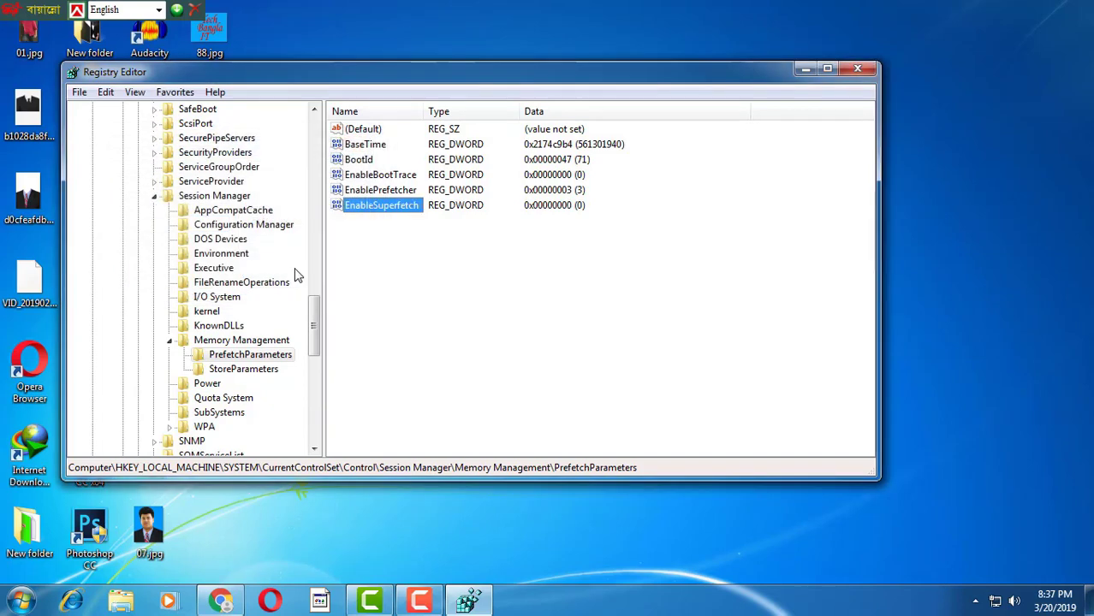
mouse_move(679, 75)
left_mouse_down()
mouse_move(719, 81)
mouse_move(685, 76)
left_mouse_up()
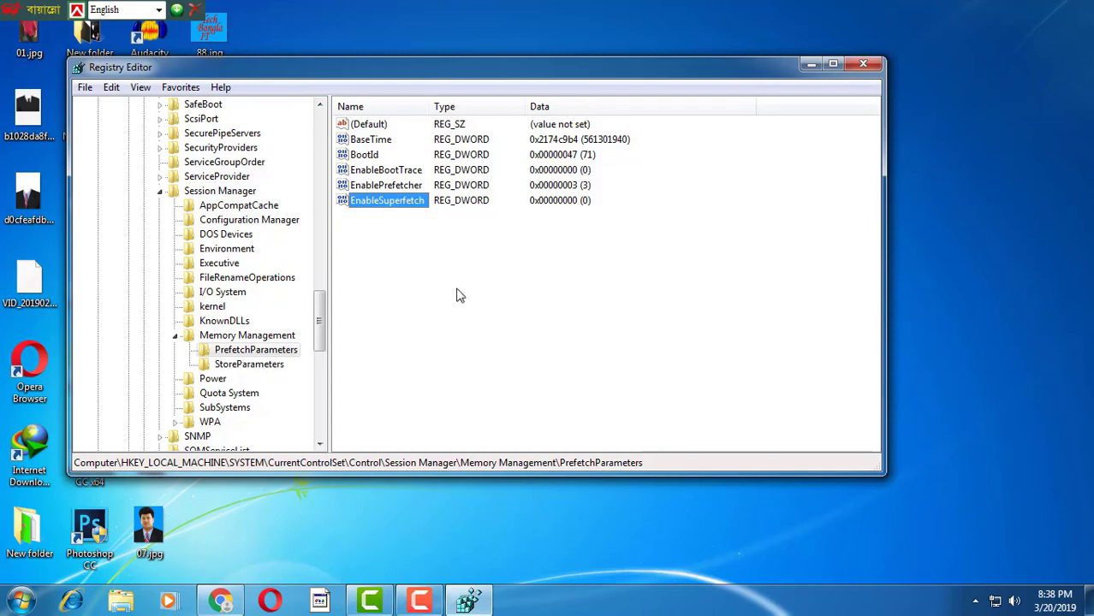
left_click_drag(703, 74, 640, 101)
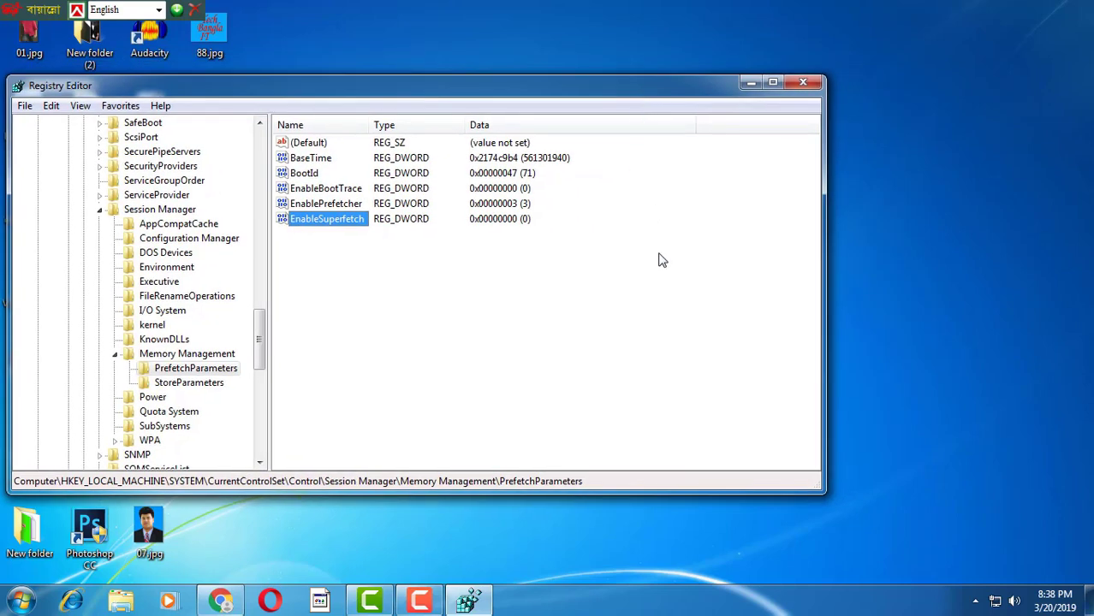
left_click(802, 83)
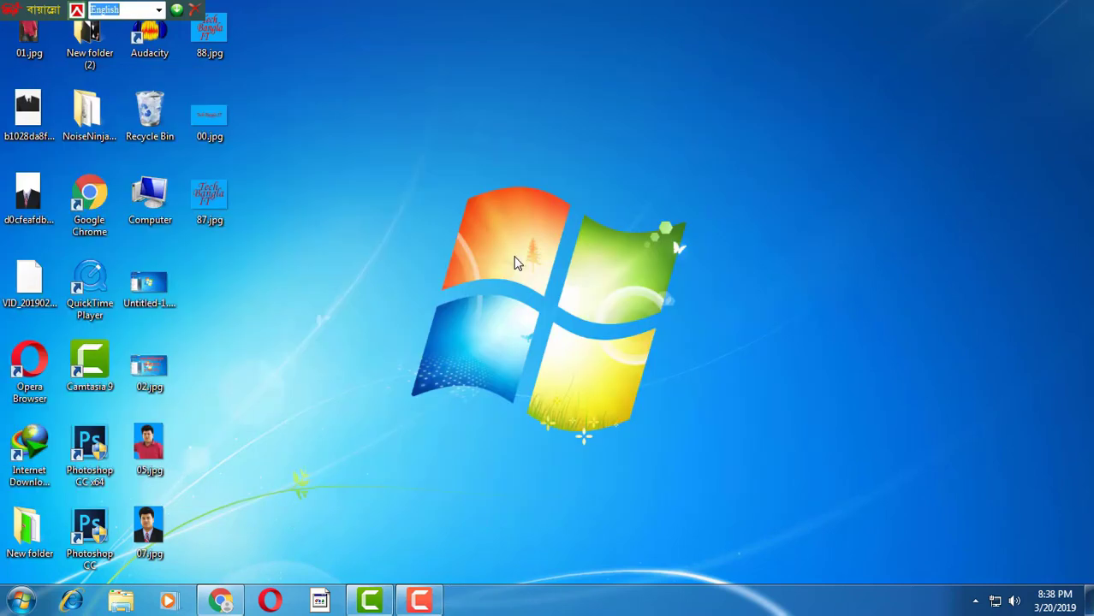